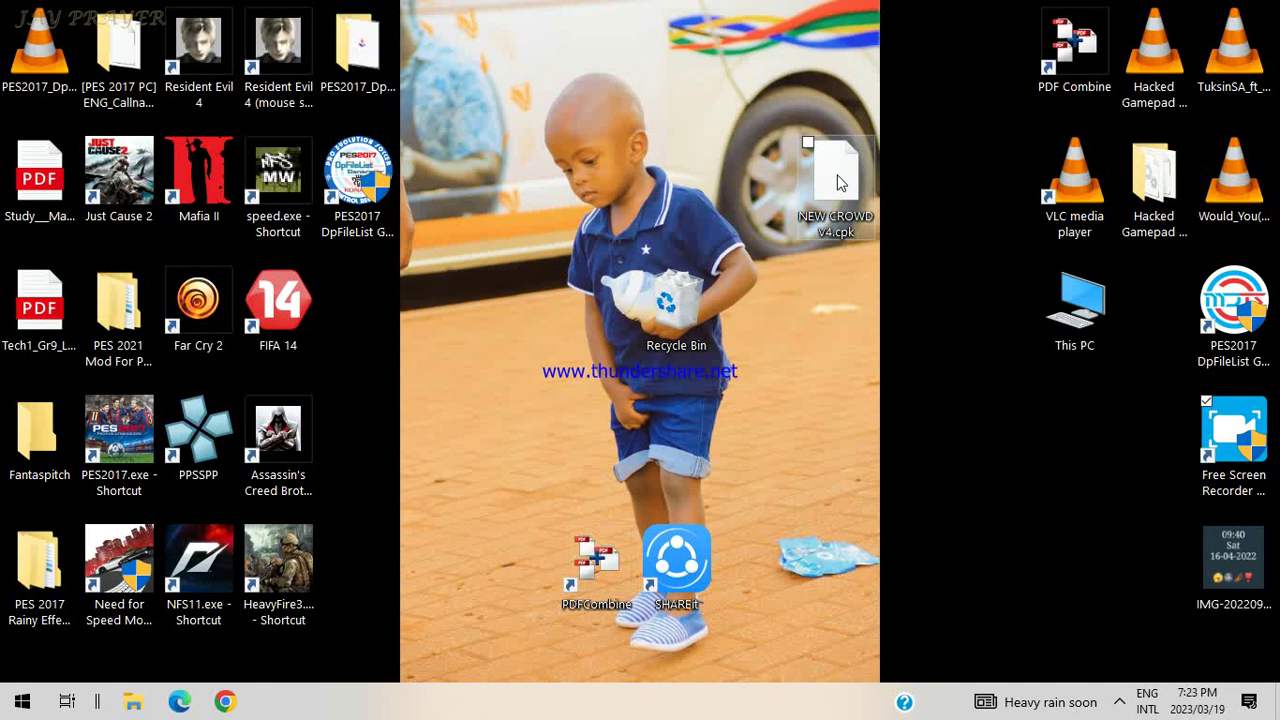
Copy NEW CROWD V4.cpk to the clipboard
click(838, 181)
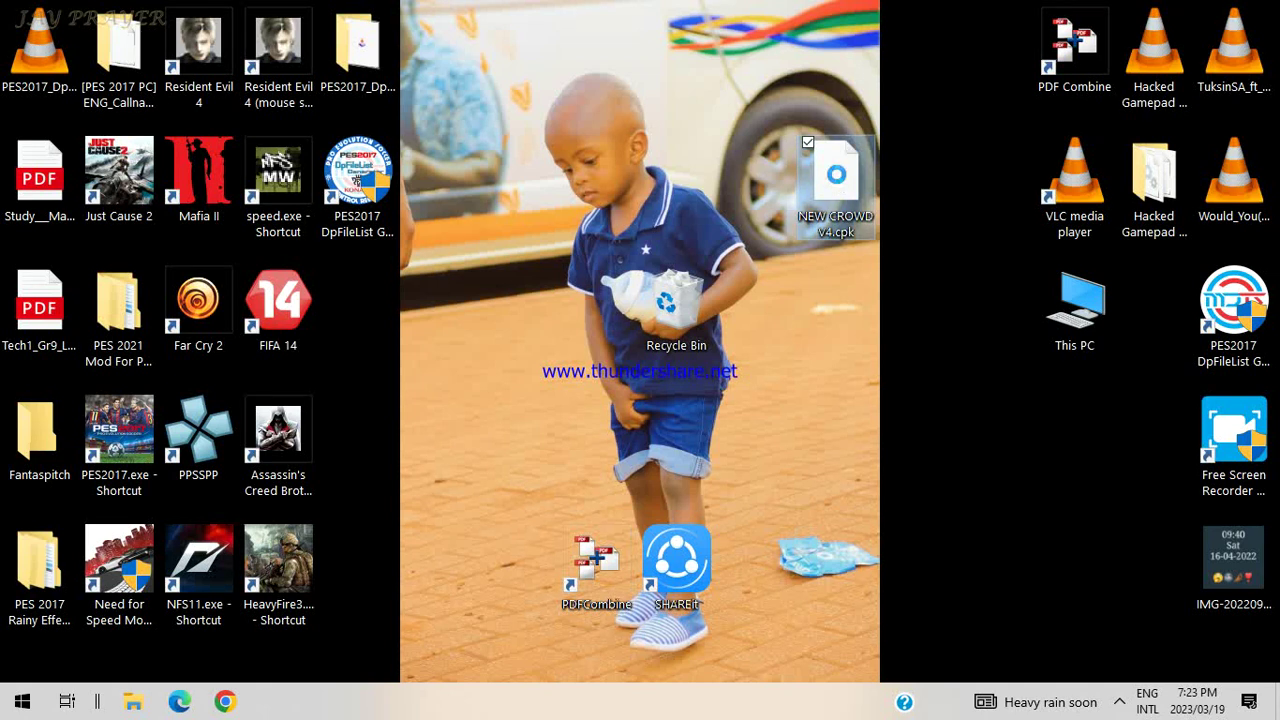
right_click(838, 181)
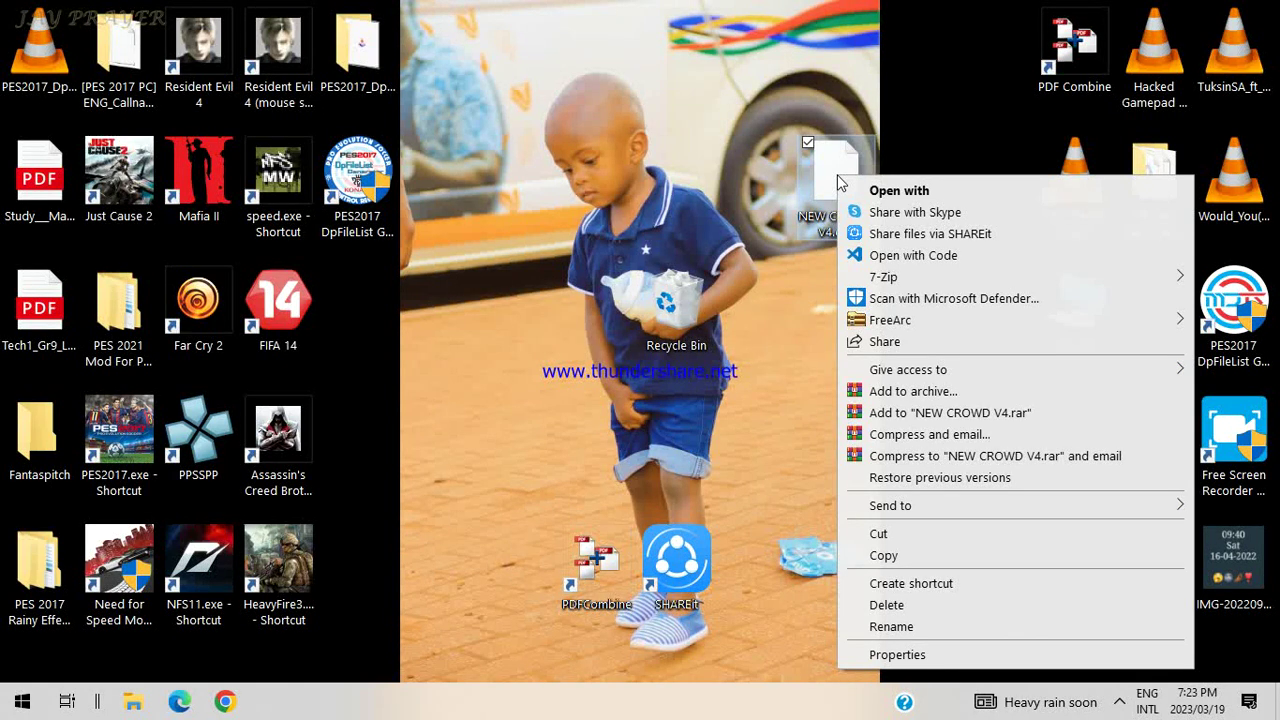
click(883, 556)
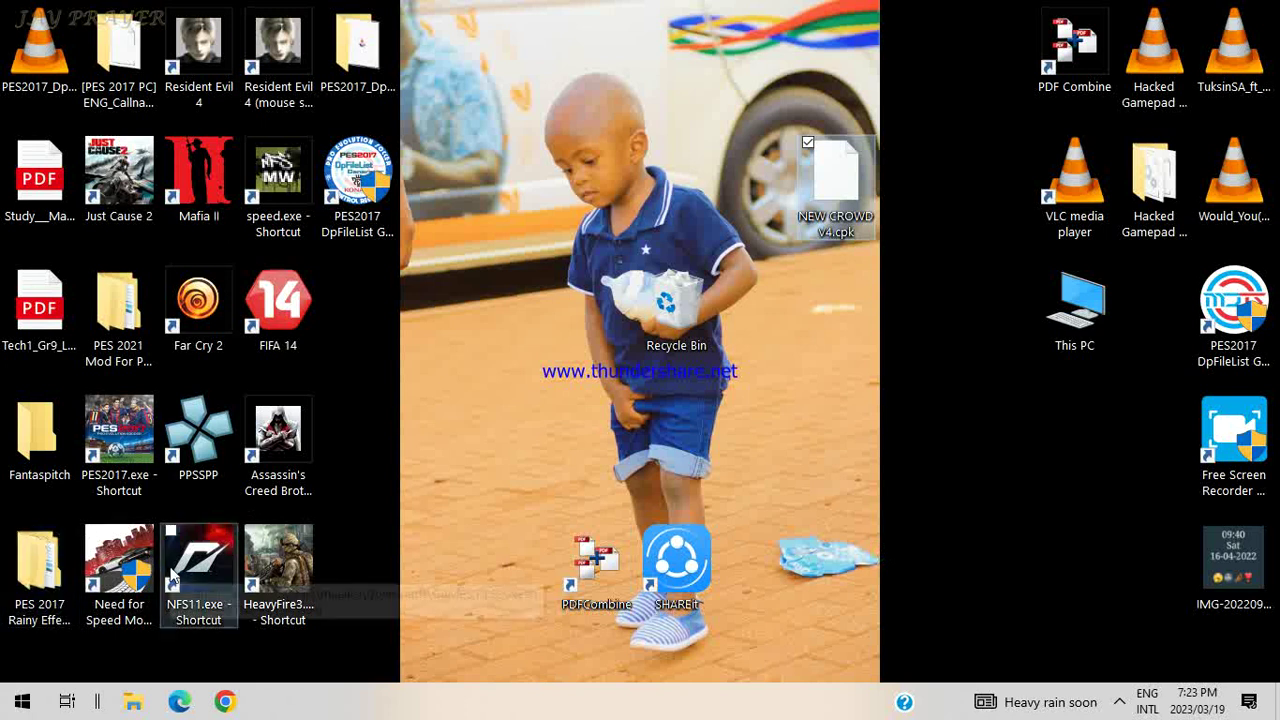
Paste the cpk into the PES 2017 game's download folder, then minimize Explorer
right_click(125, 438)
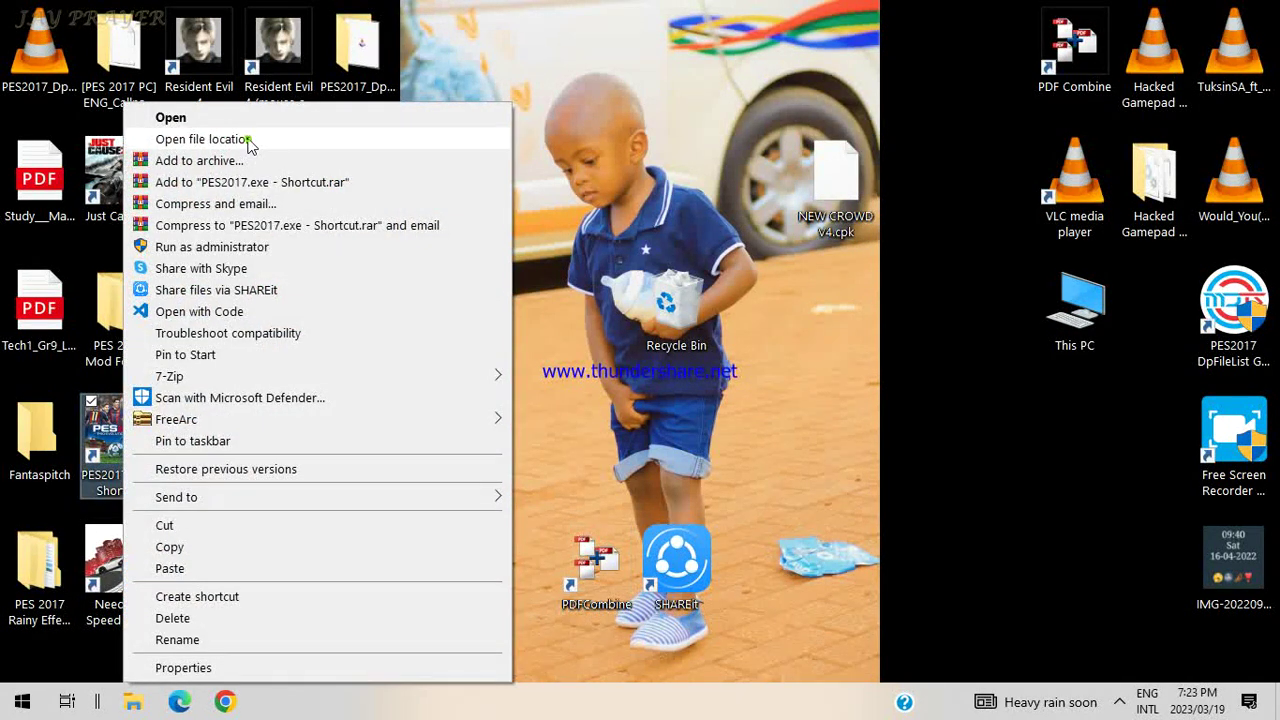
click(247, 139)
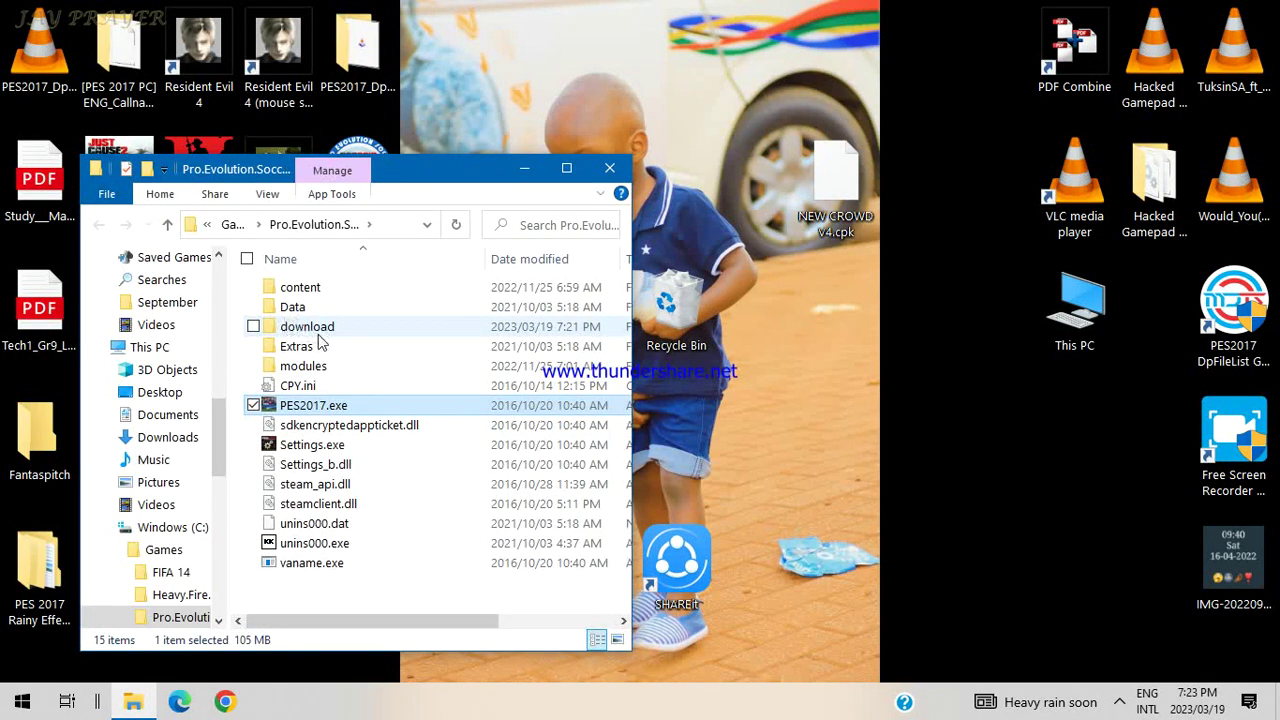
click(316, 336)
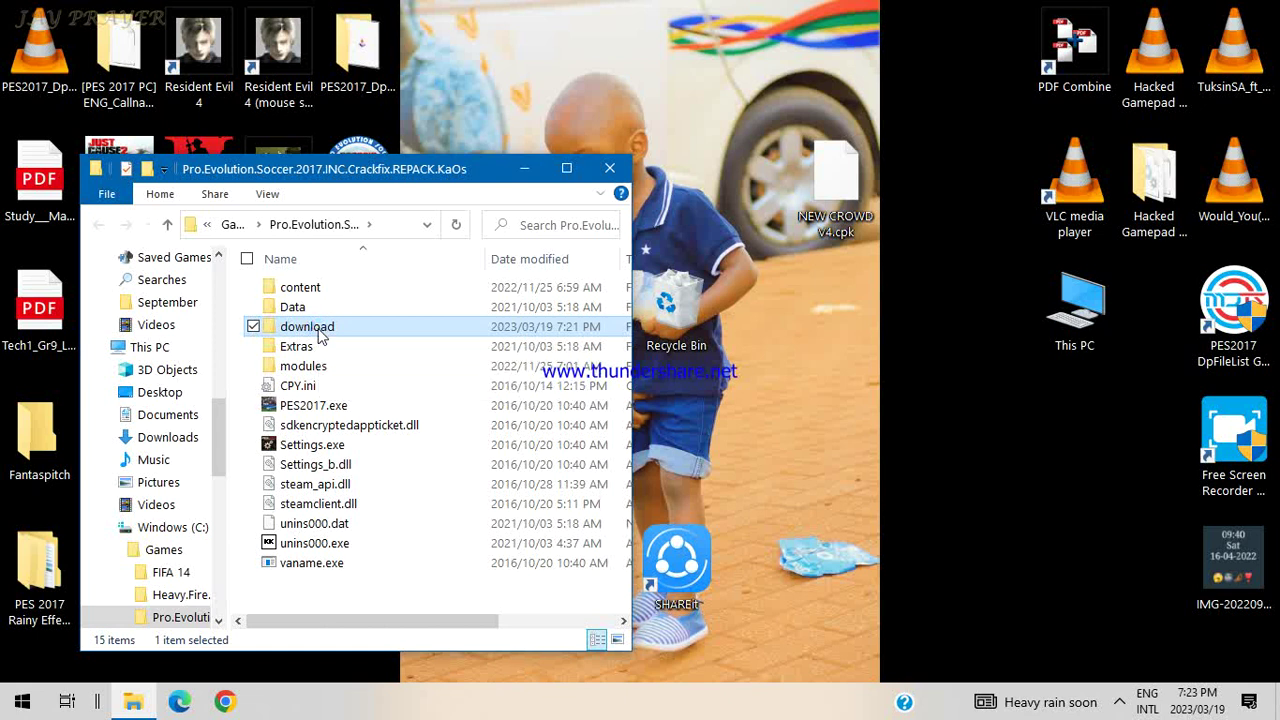
right_click(318, 330)
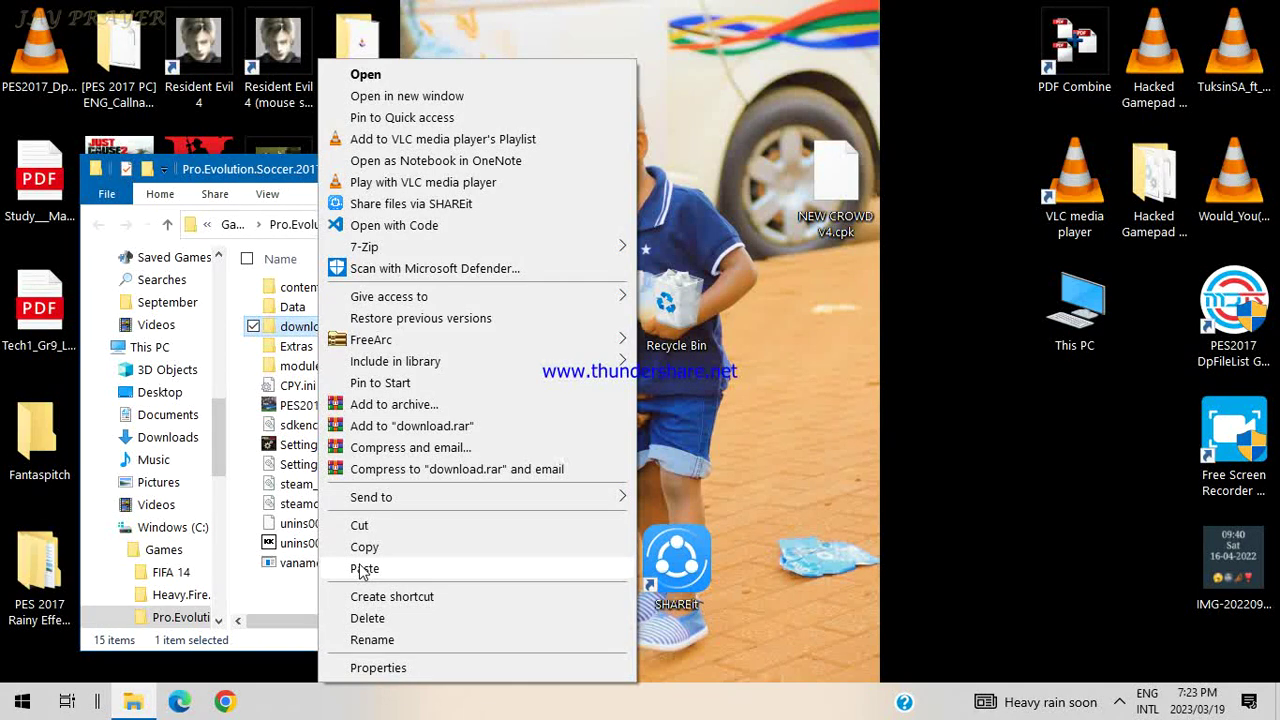
click(362, 568)
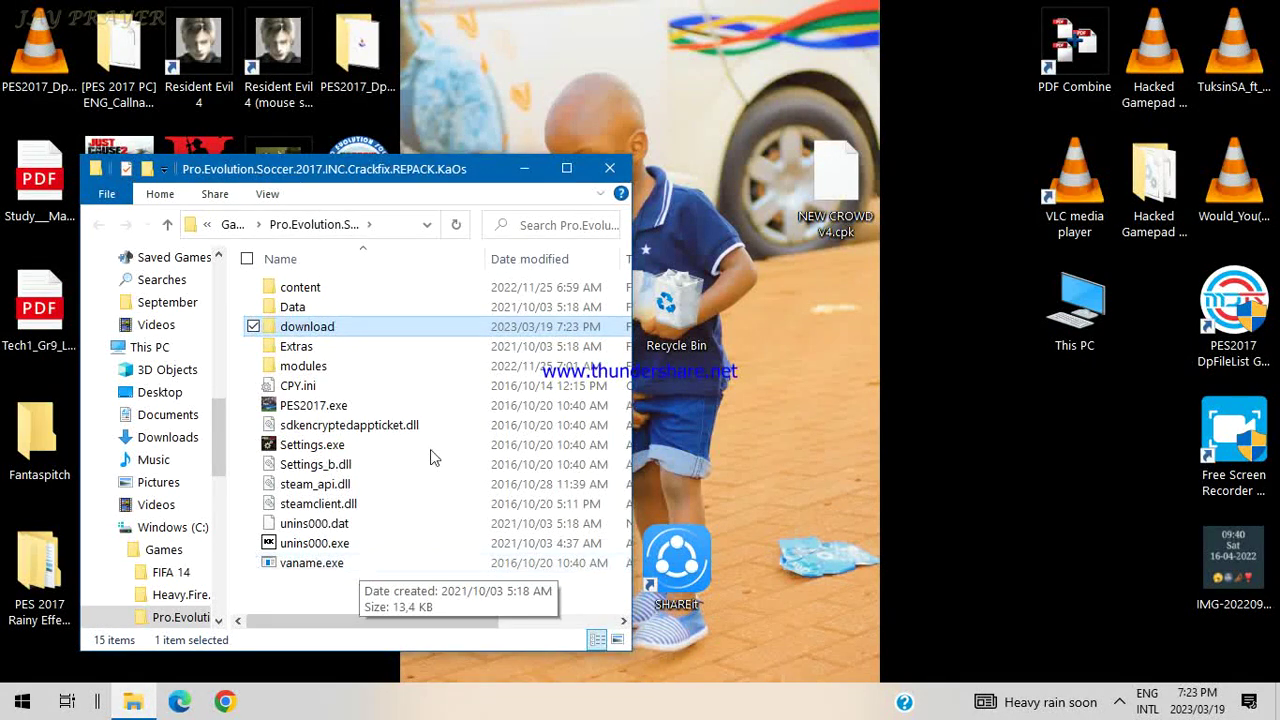
click(518, 168)
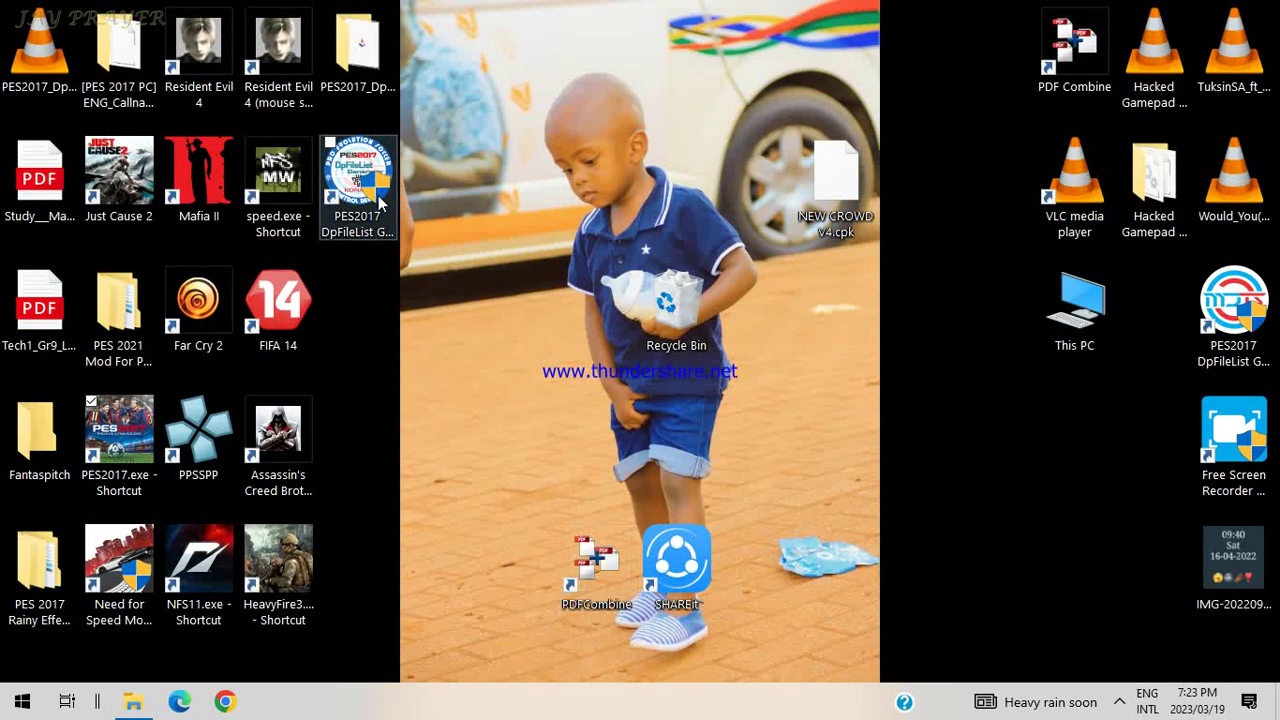
Launch PES2017 DpFileList Generator 1.5 from its desktop shortcut
click(365, 175)
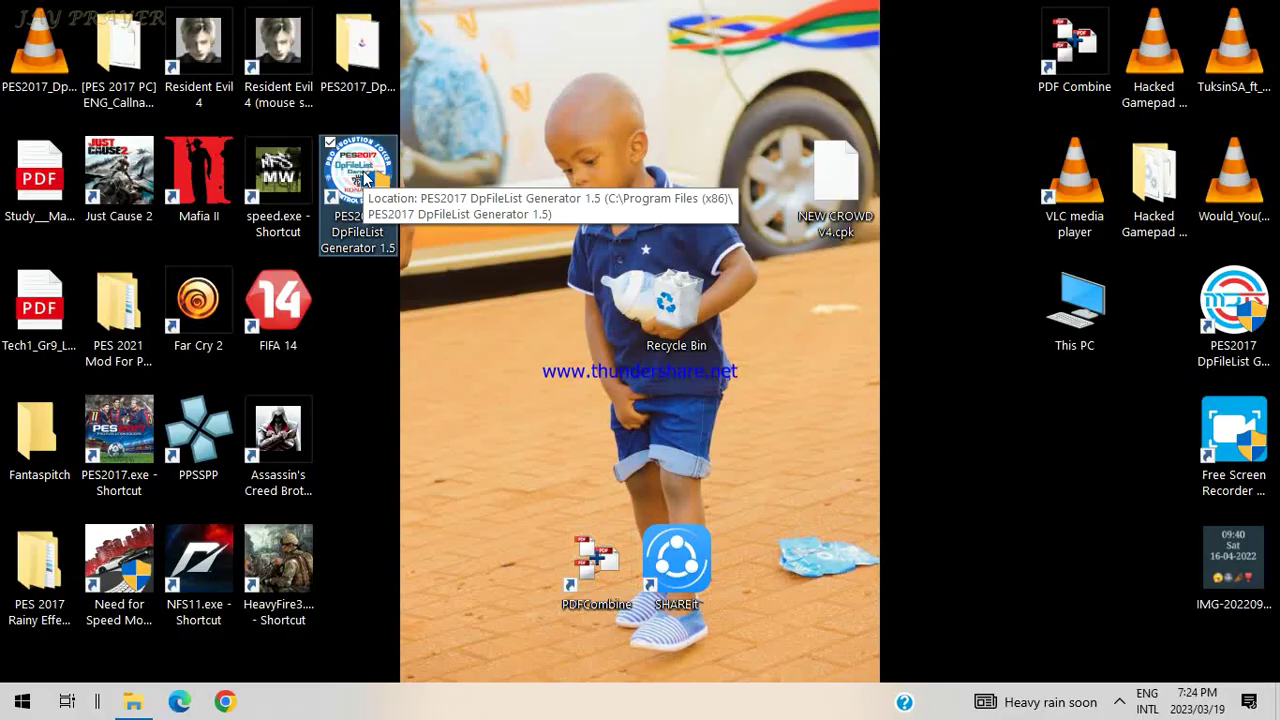
double_click(365, 175)
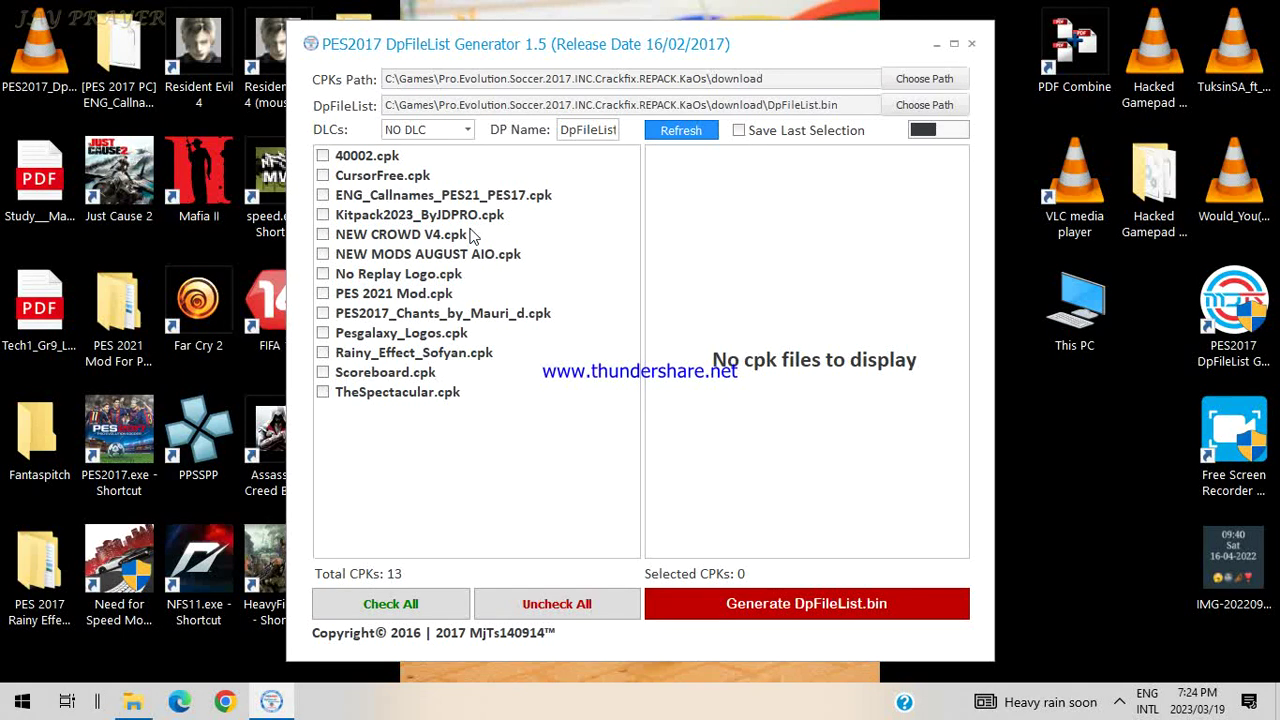
Keep DLCs at NO DLC and bring up the CPKs Path folder browser
click(451, 132)
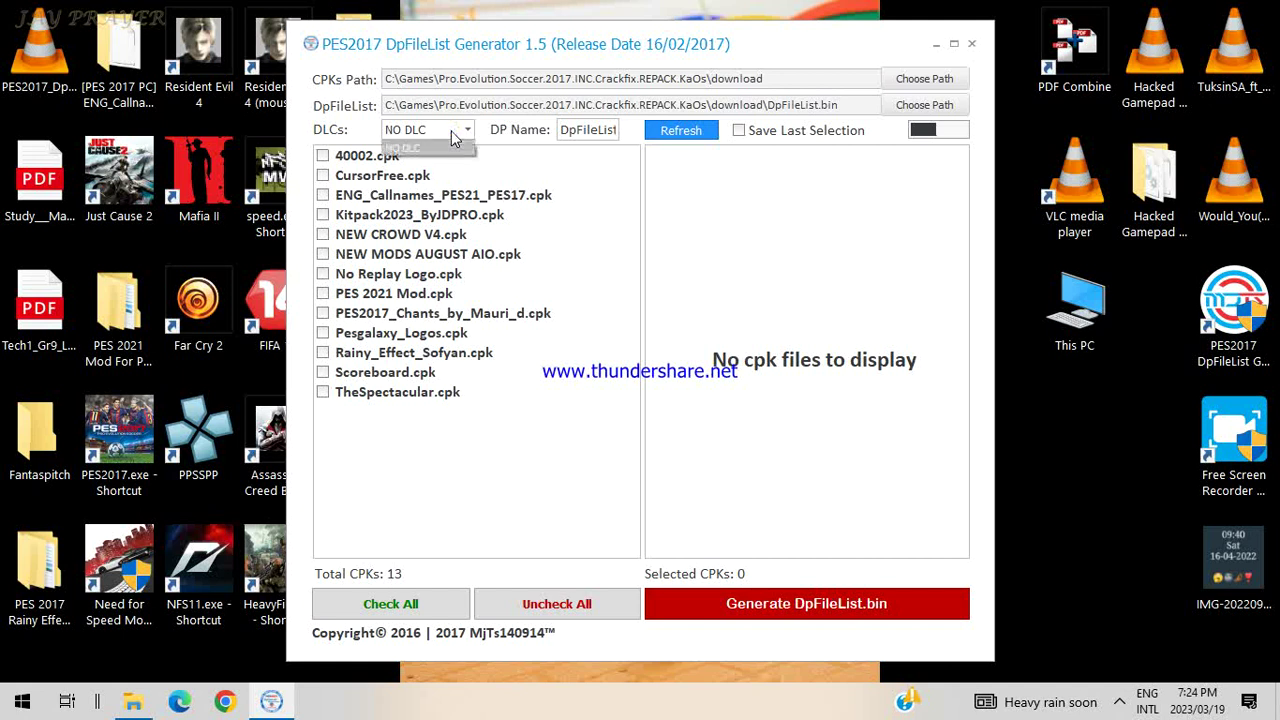
click(442, 148)
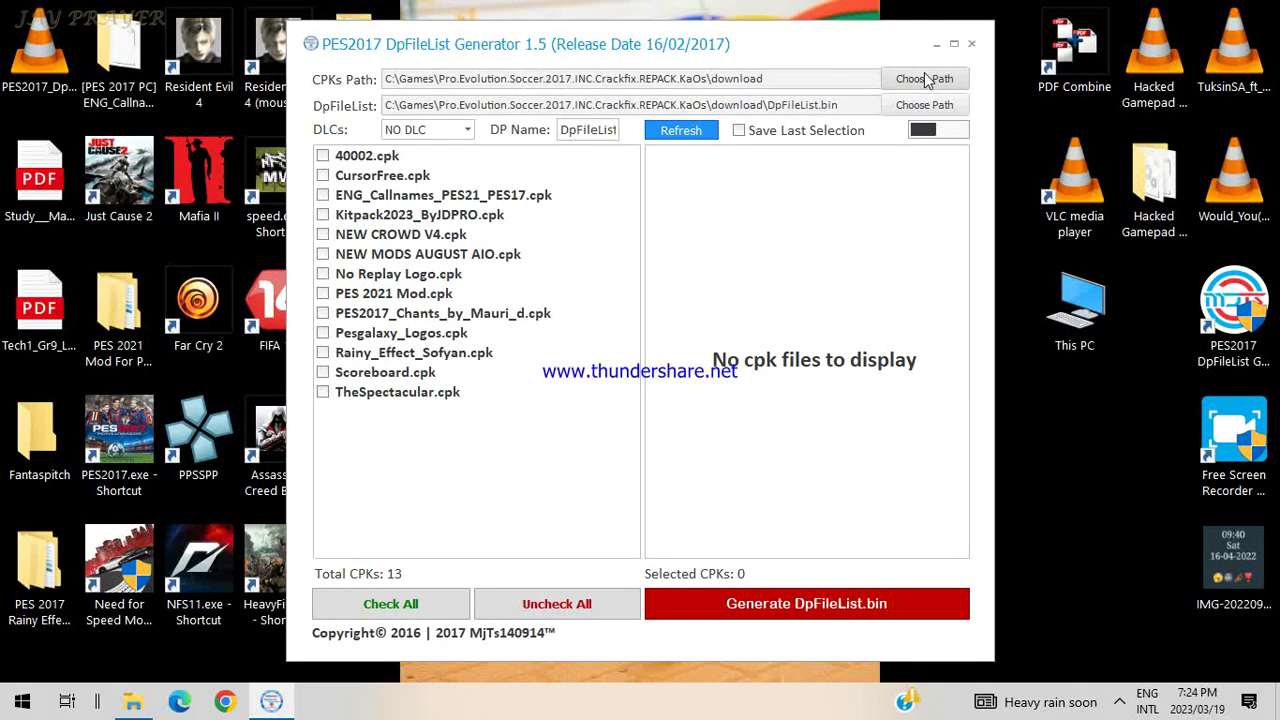
click(924, 72)
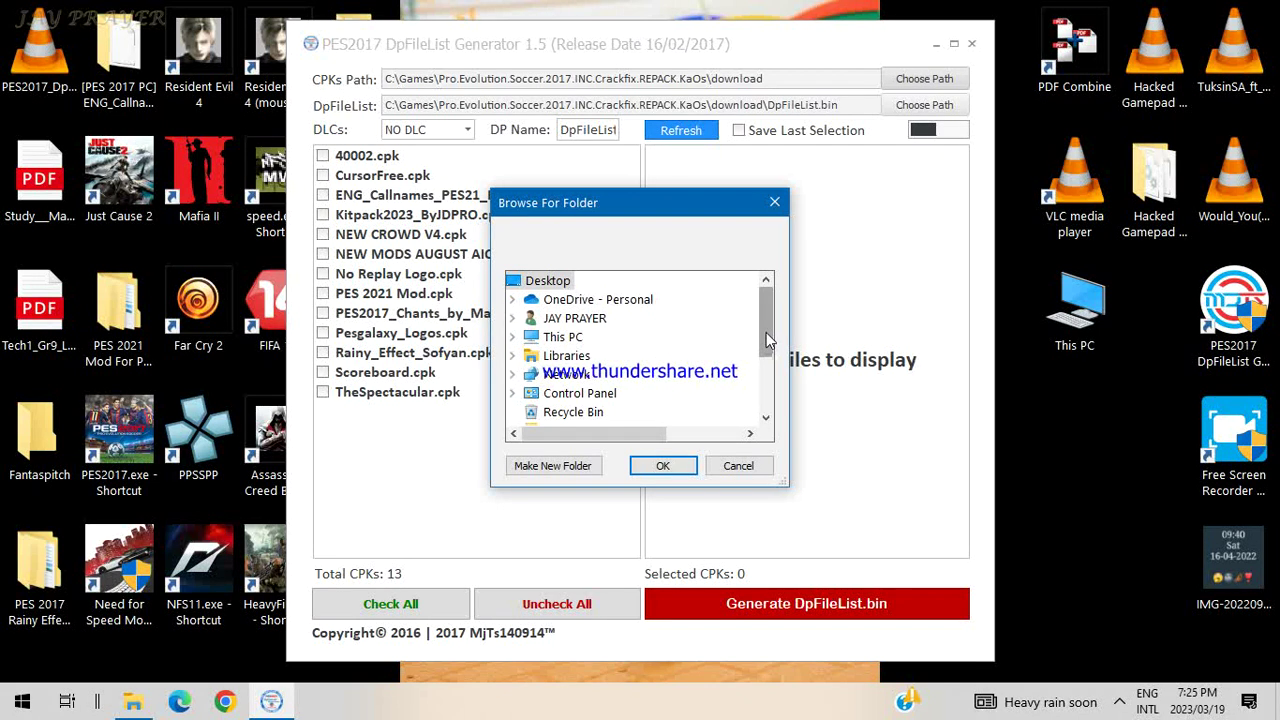
Set the CPKs path to This PC > Windows (C:) > Games > Pro Evolution Soccer 2017 > download
drag(766, 332, 768, 346)
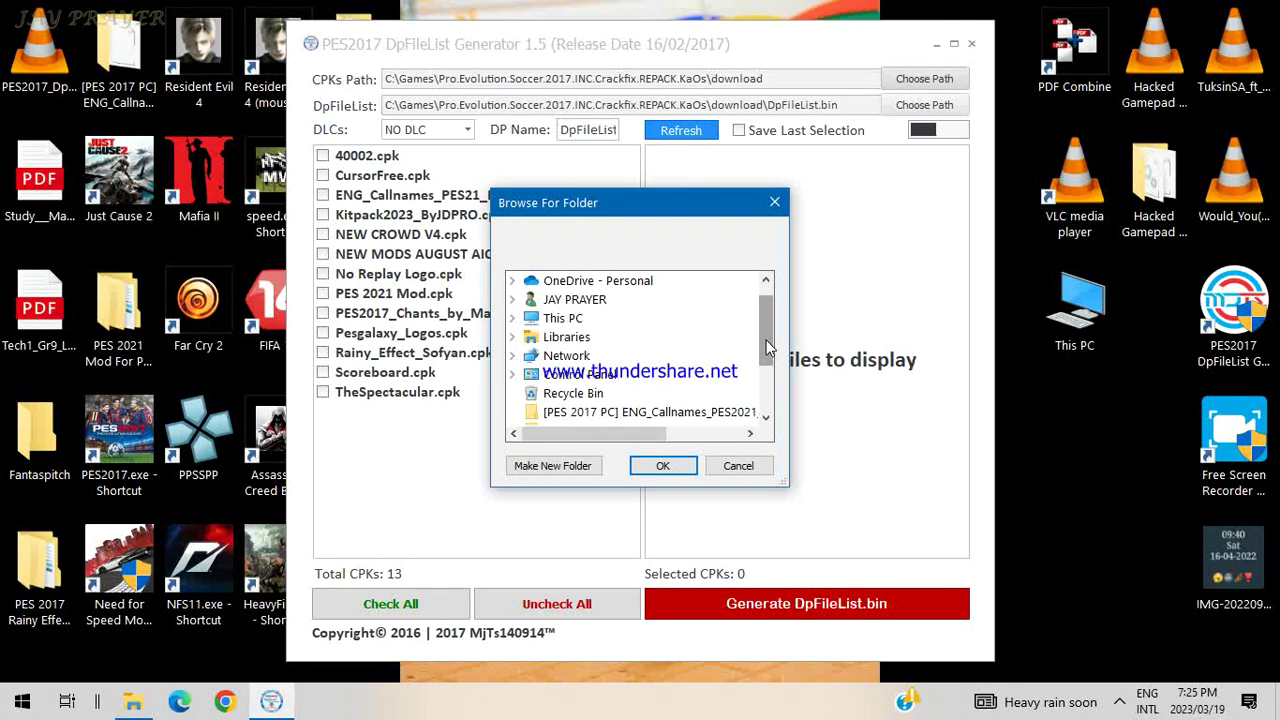
click(513, 319)
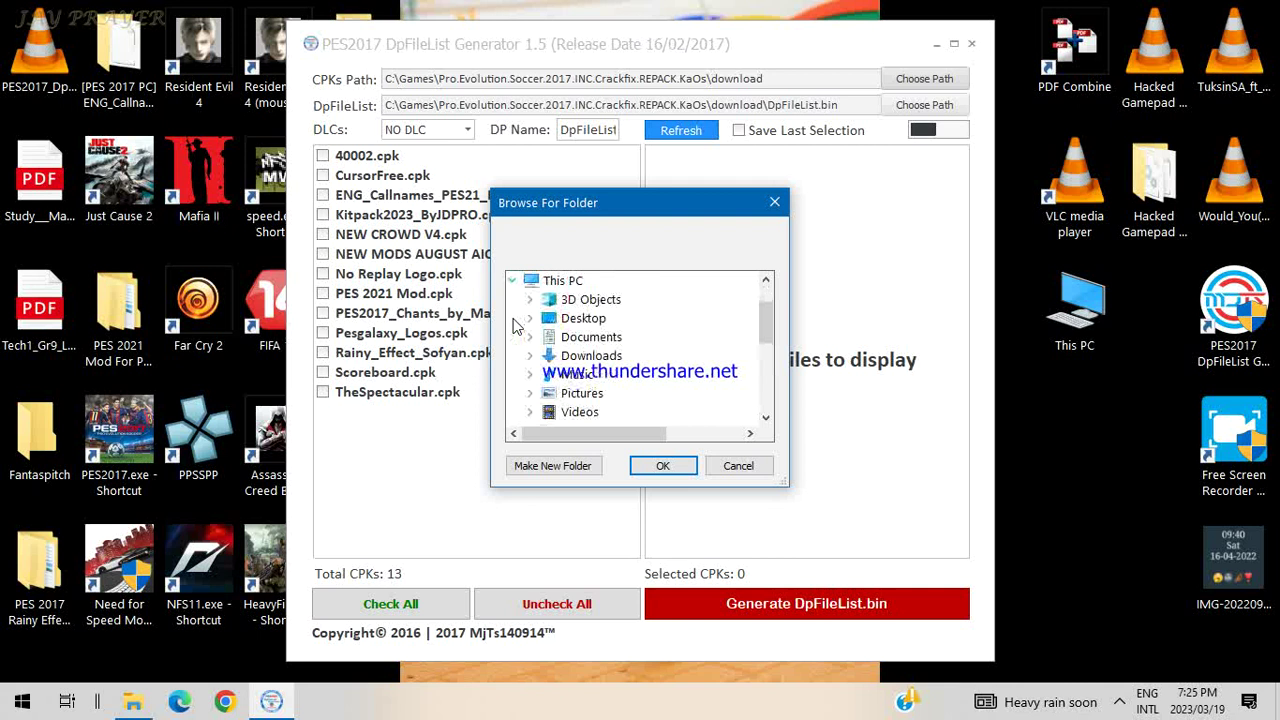
drag(760, 324, 765, 350)
double_click(583, 372)
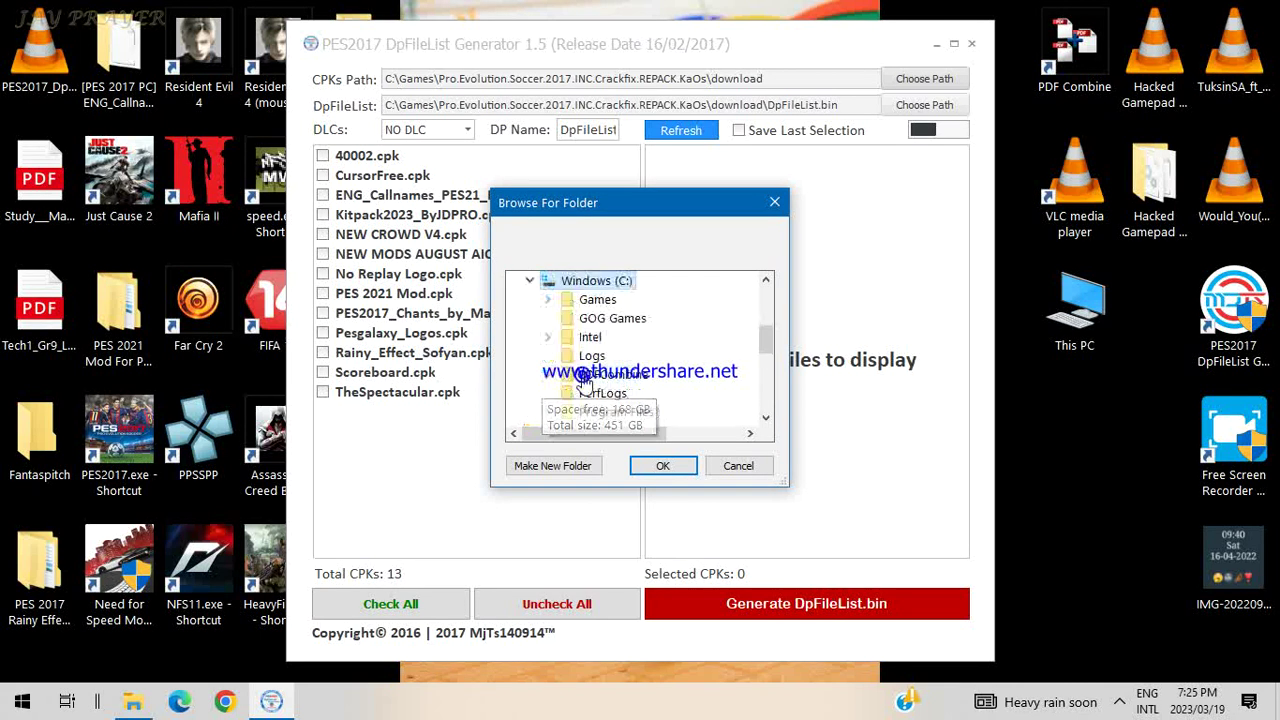
double_click(600, 300)
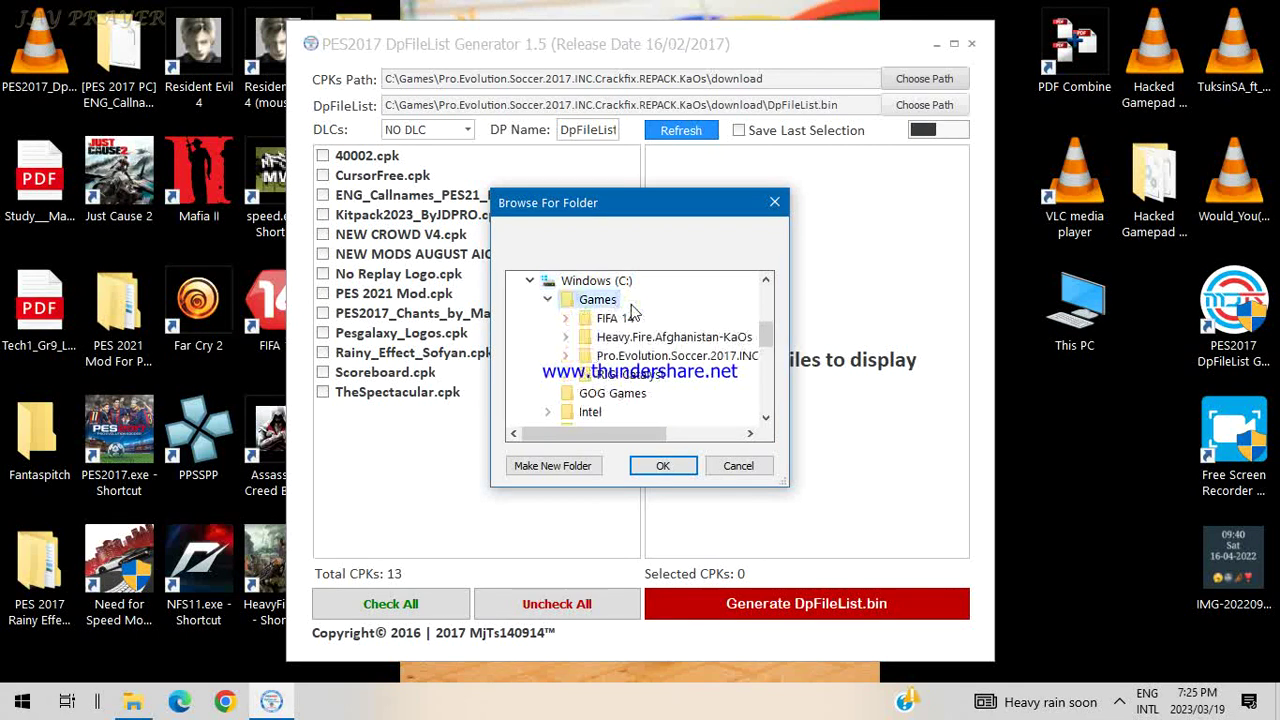
double_click(650, 356)
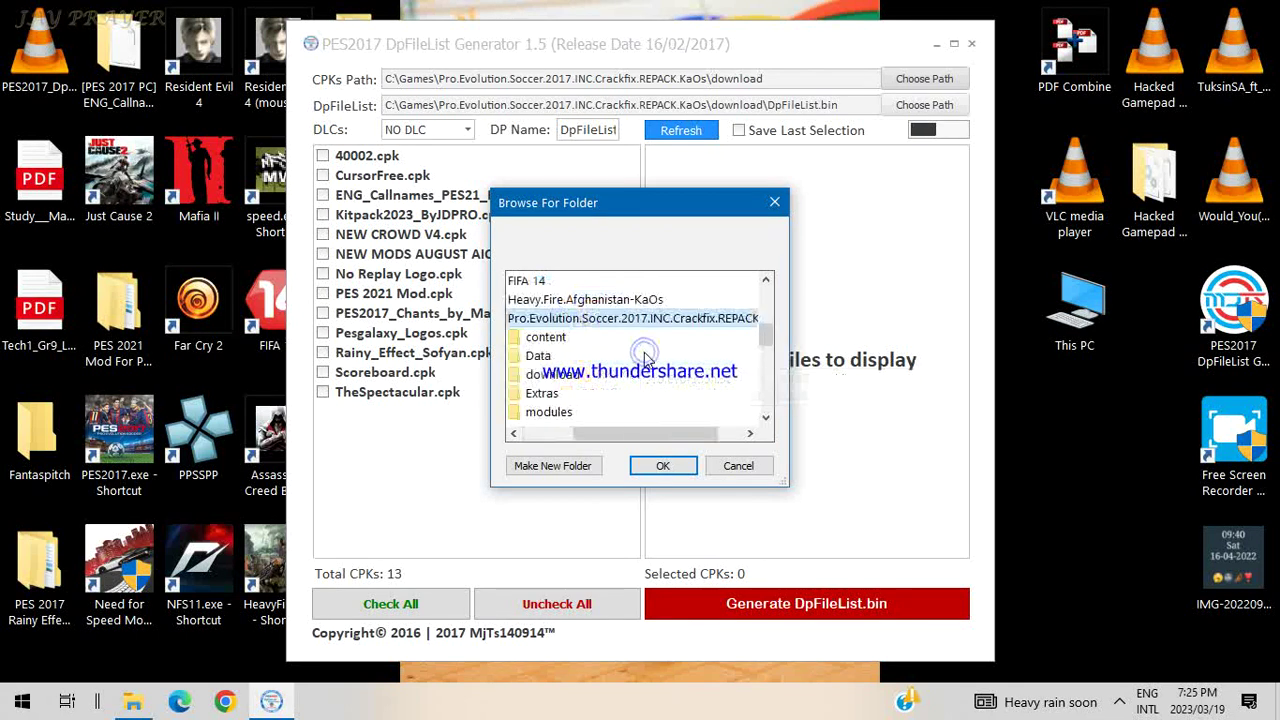
click(553, 378)
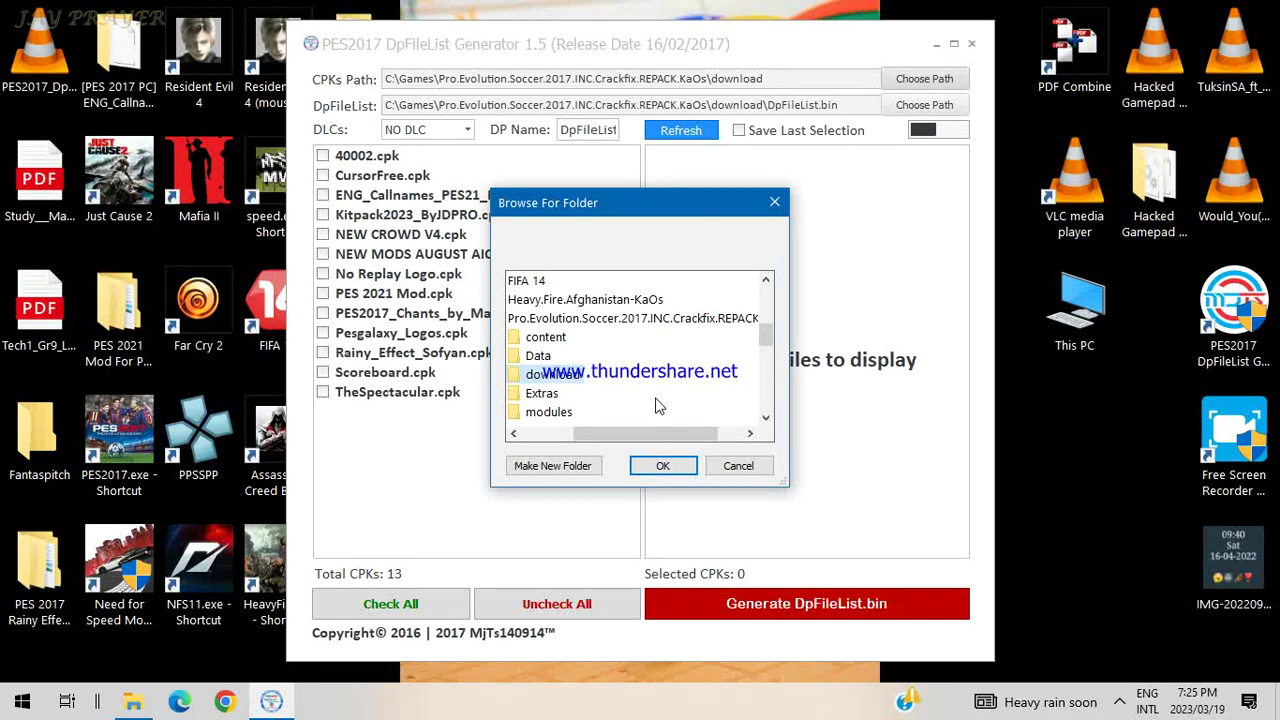
click(662, 466)
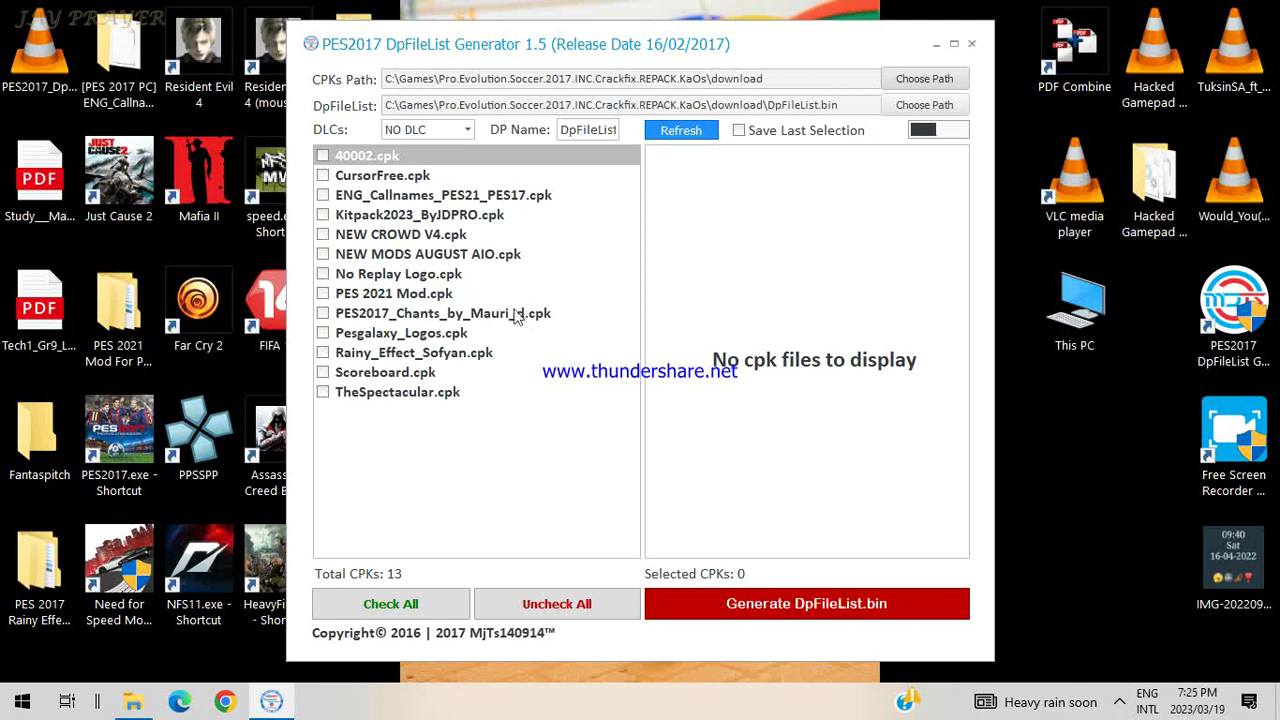
Tick all 13 CPKs except TheSpectacular.cpk
click(322, 156)
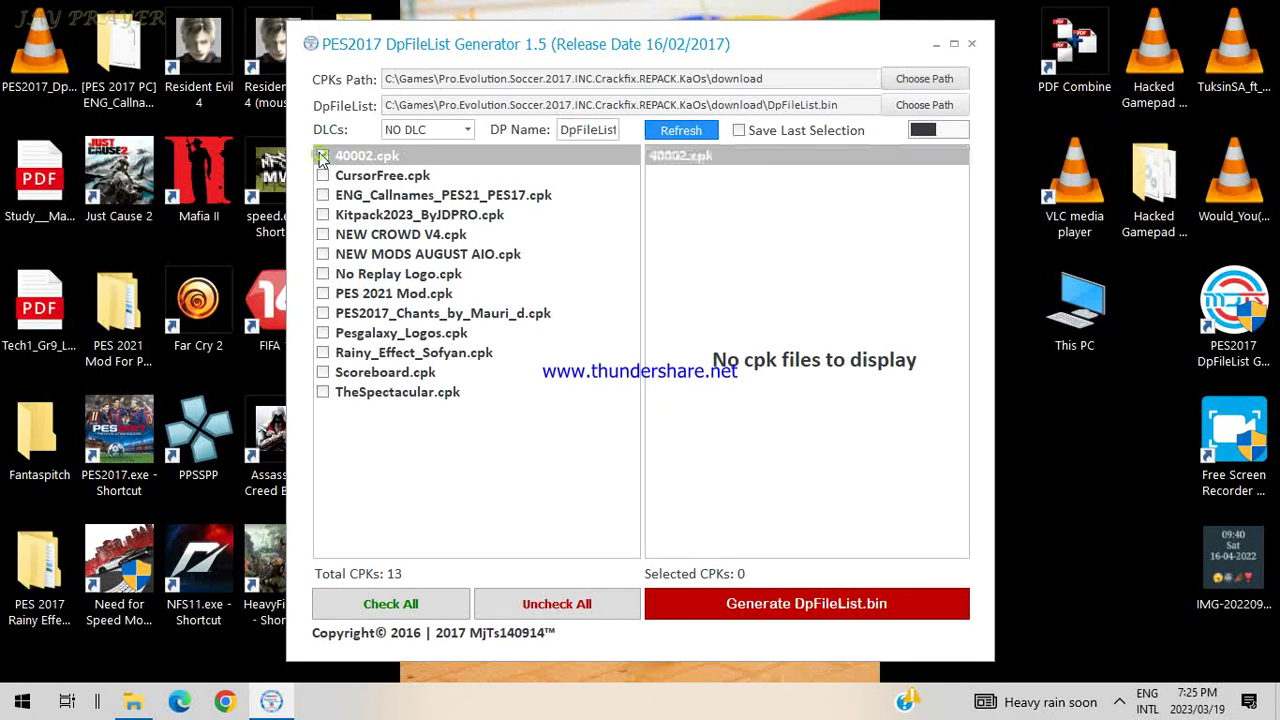
click(323, 235)
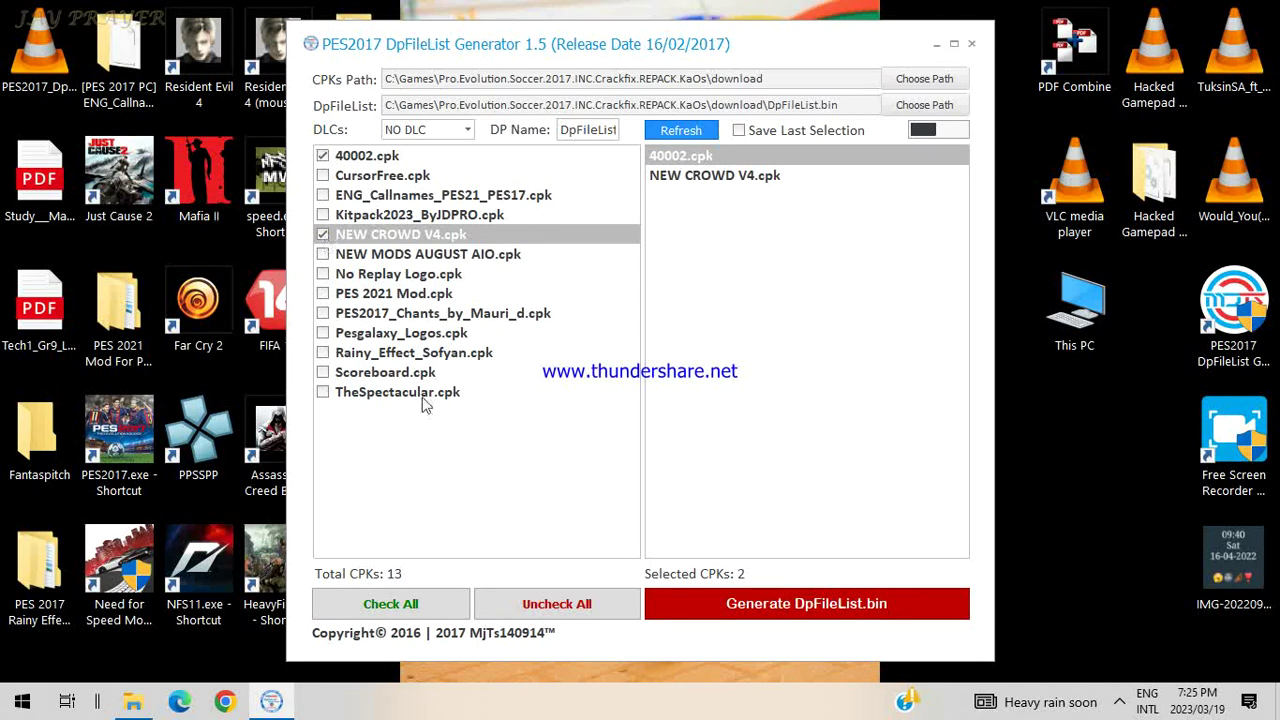
click(405, 615)
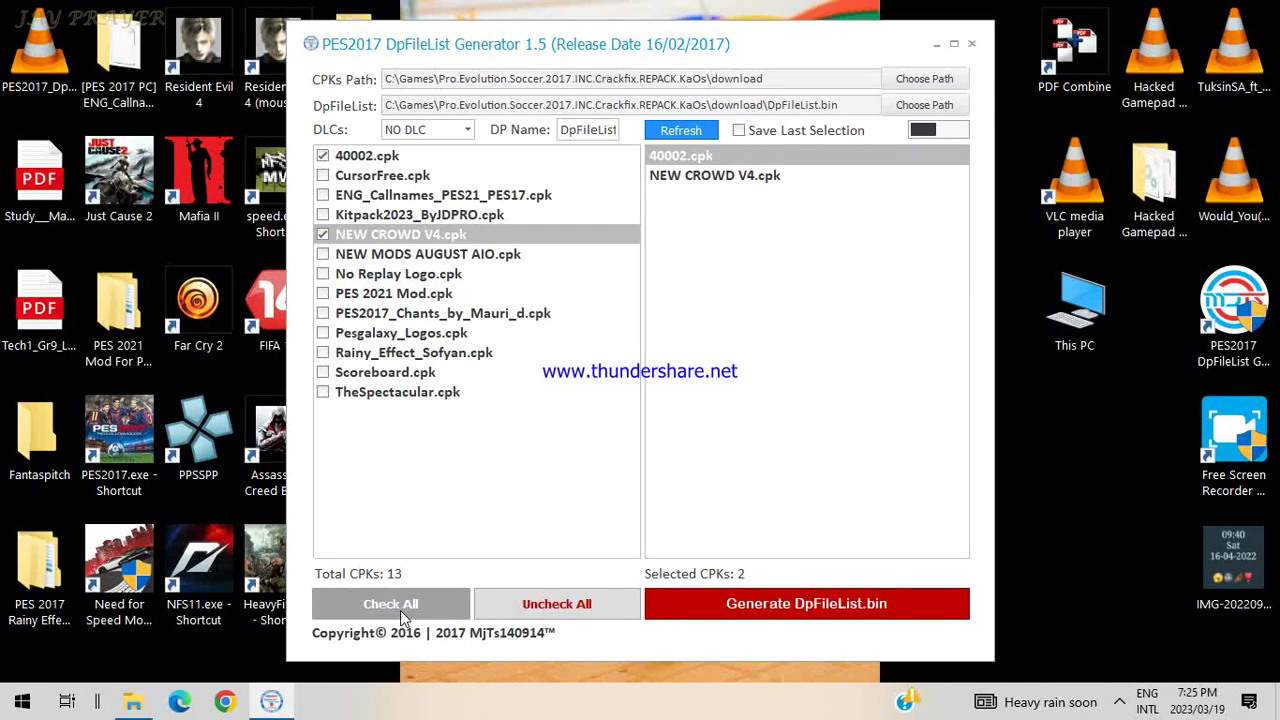
click(322, 395)
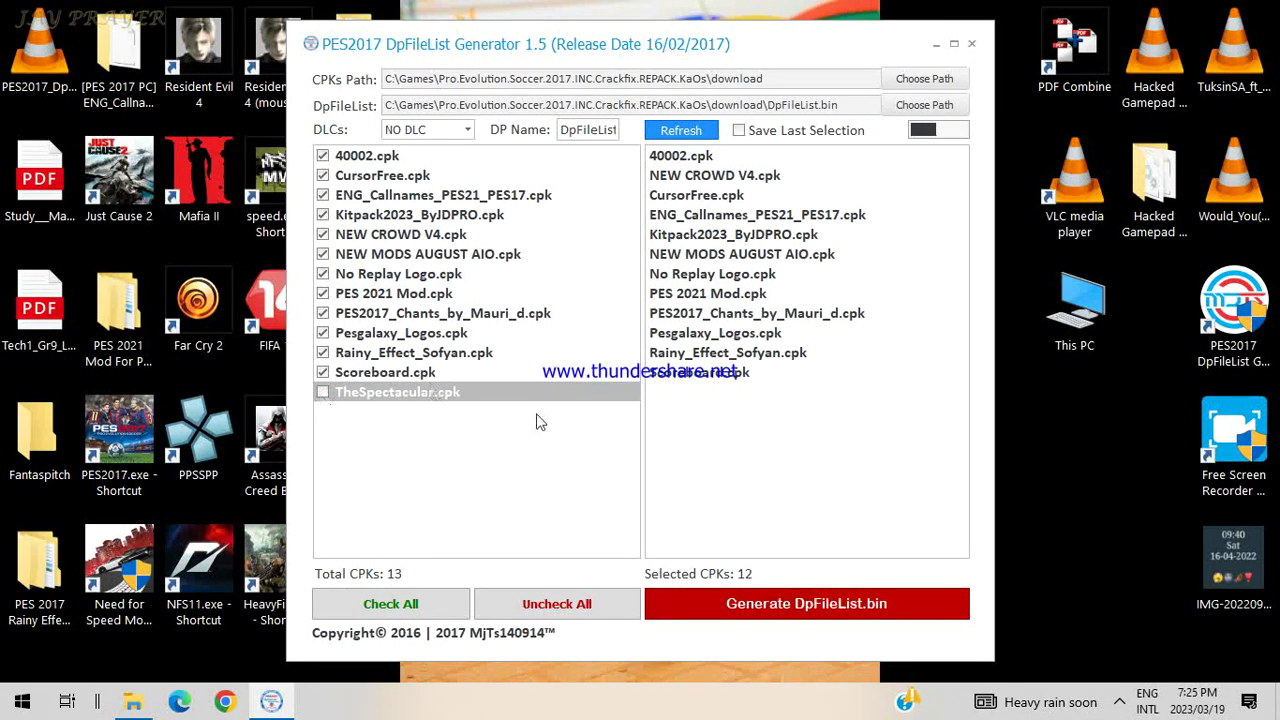
Generate DpFileList.bin, acknowledge the success message, and close the generator
click(840, 617)
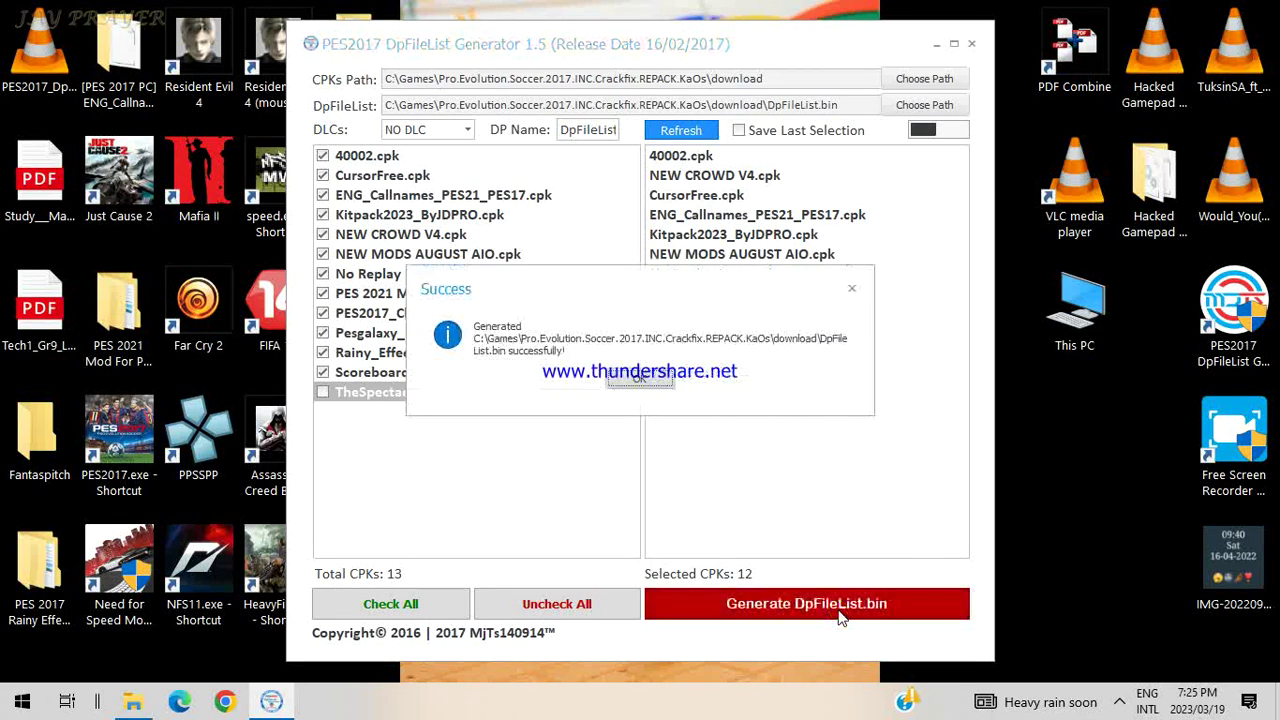
click(640, 379)
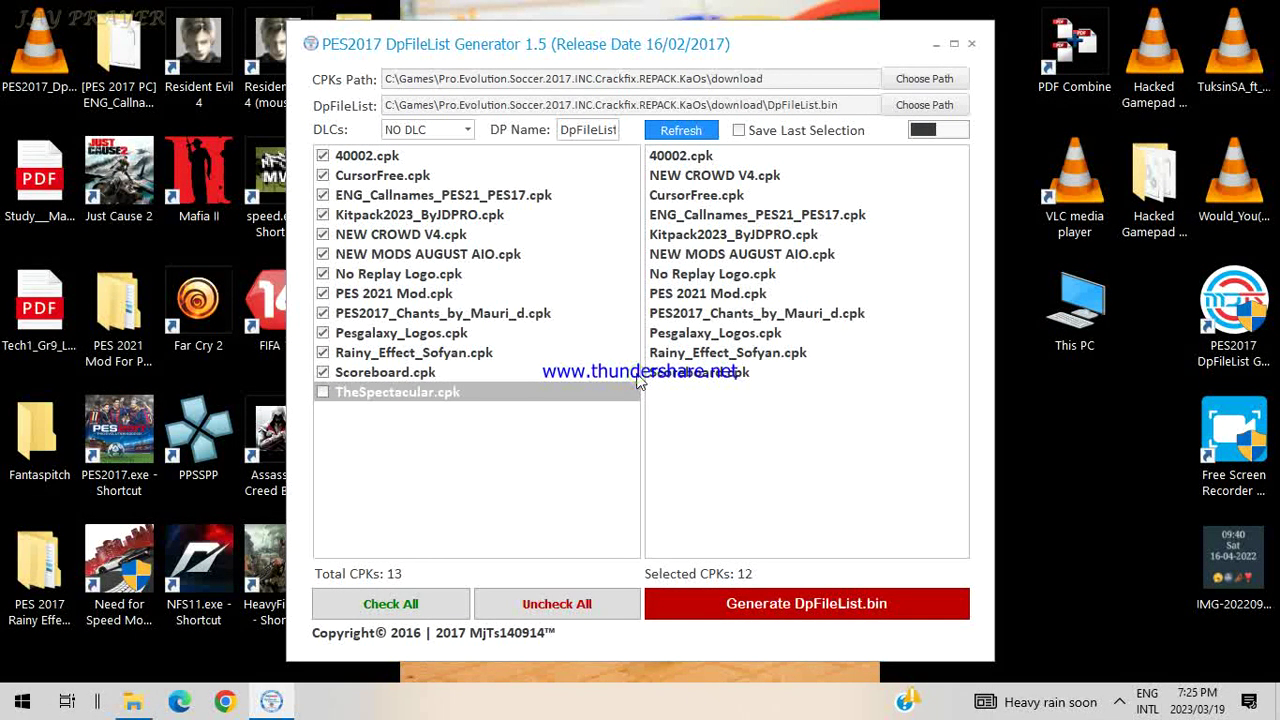
click(975, 45)
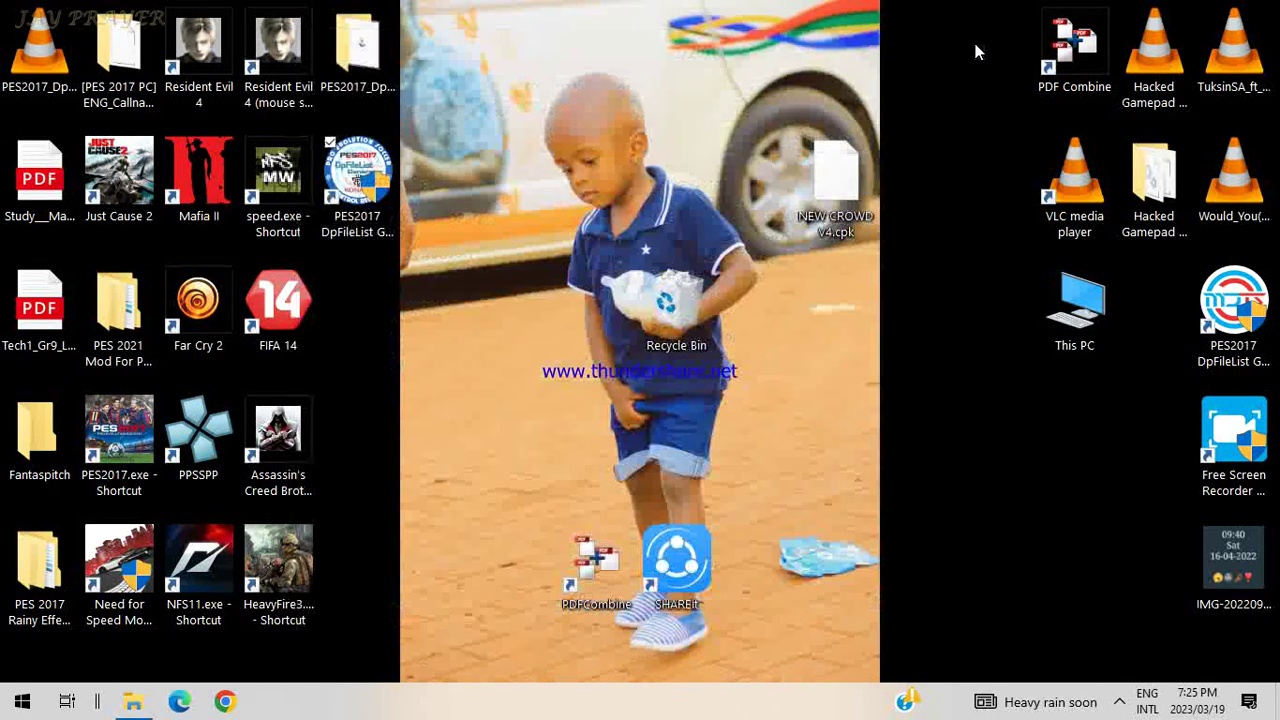
click(1120, 704)
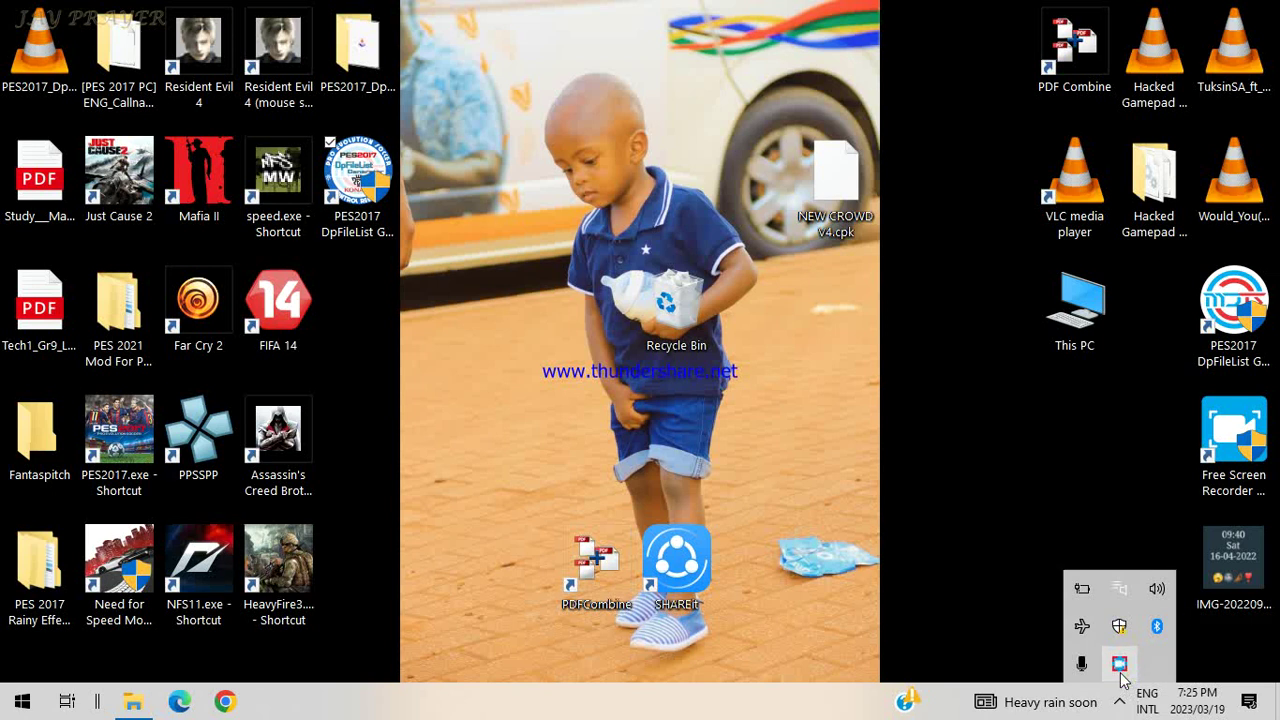
Restore the Free Screen Recorder window from the hidden tray icons
click(1122, 677)
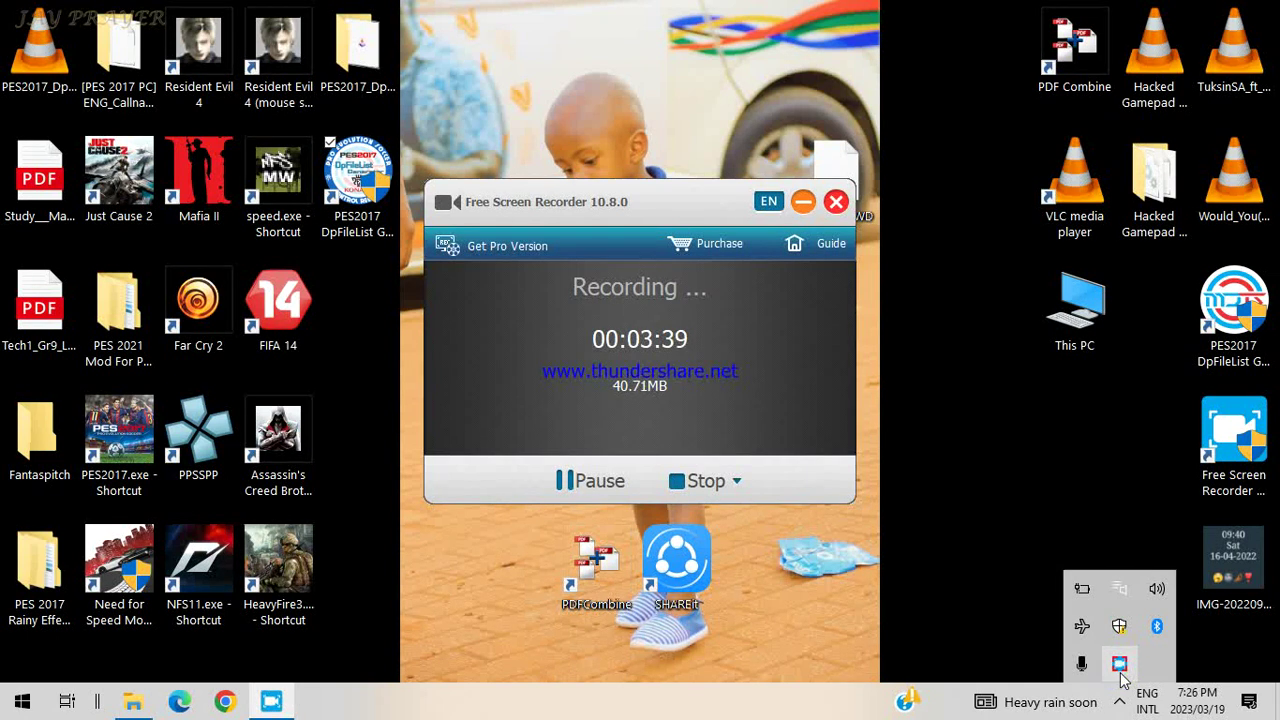
click(886, 640)
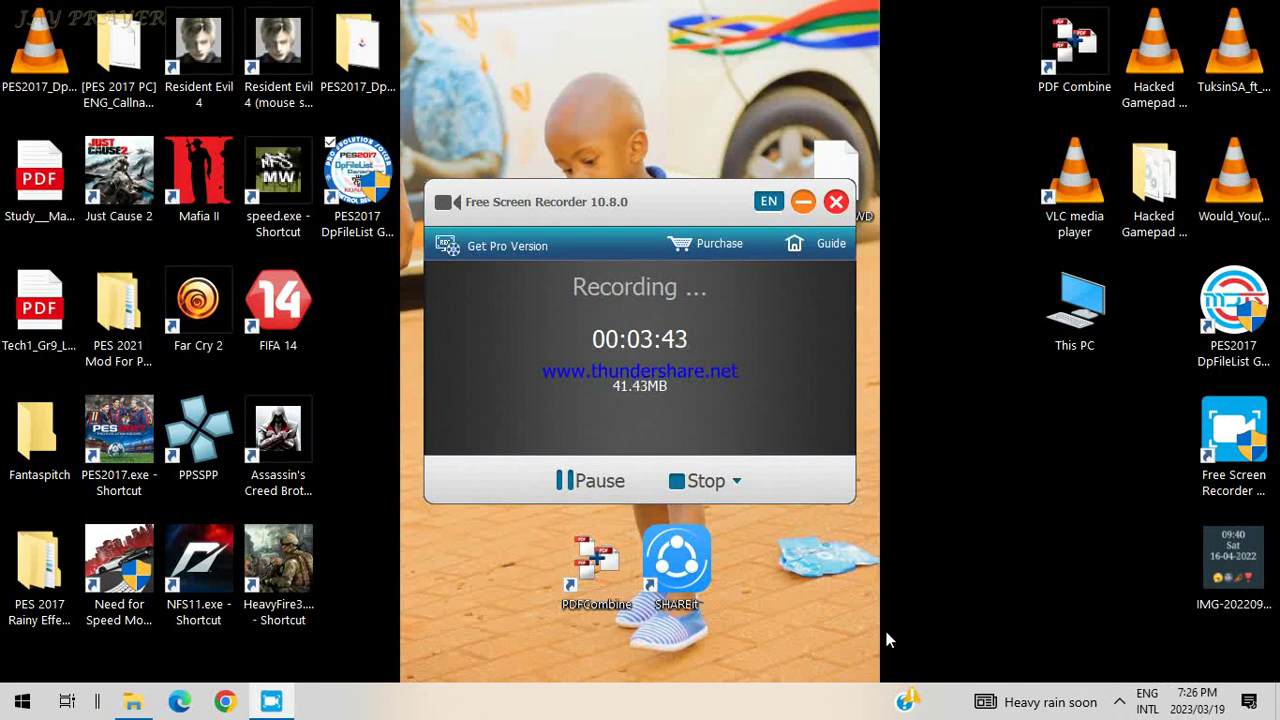